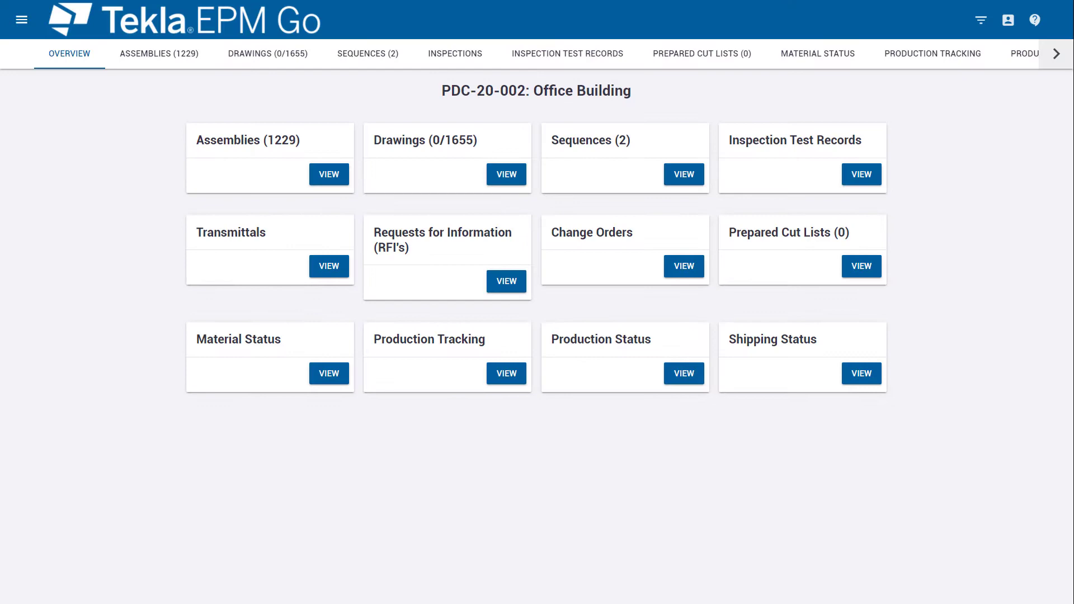
# Step: Open the project's drawings list and preview the Single part and Assembly drawing logs
pyautogui.click(505, 178)
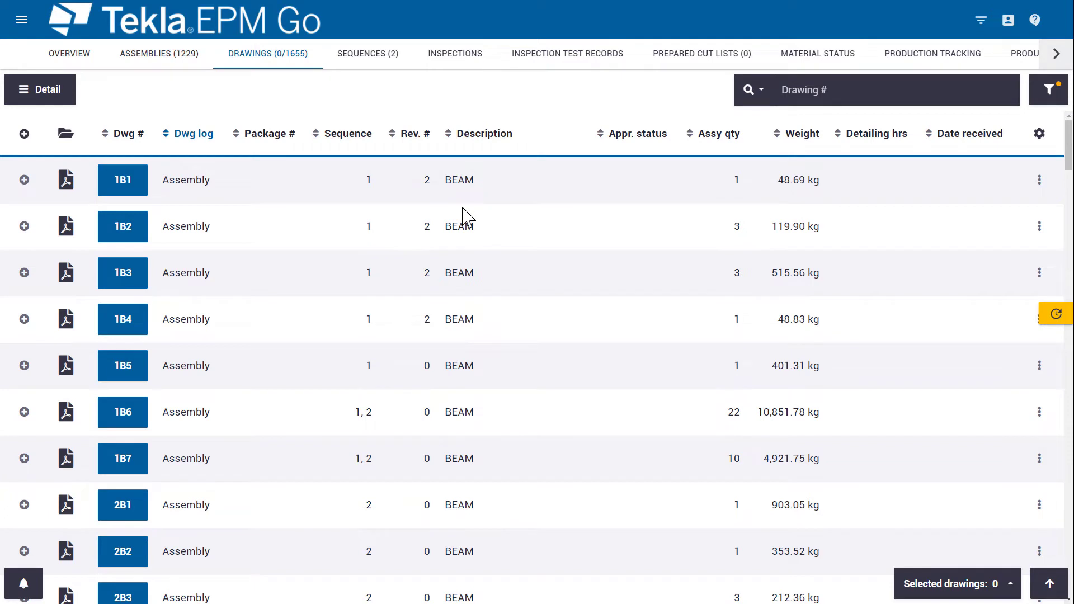
pyautogui.click(52, 99)
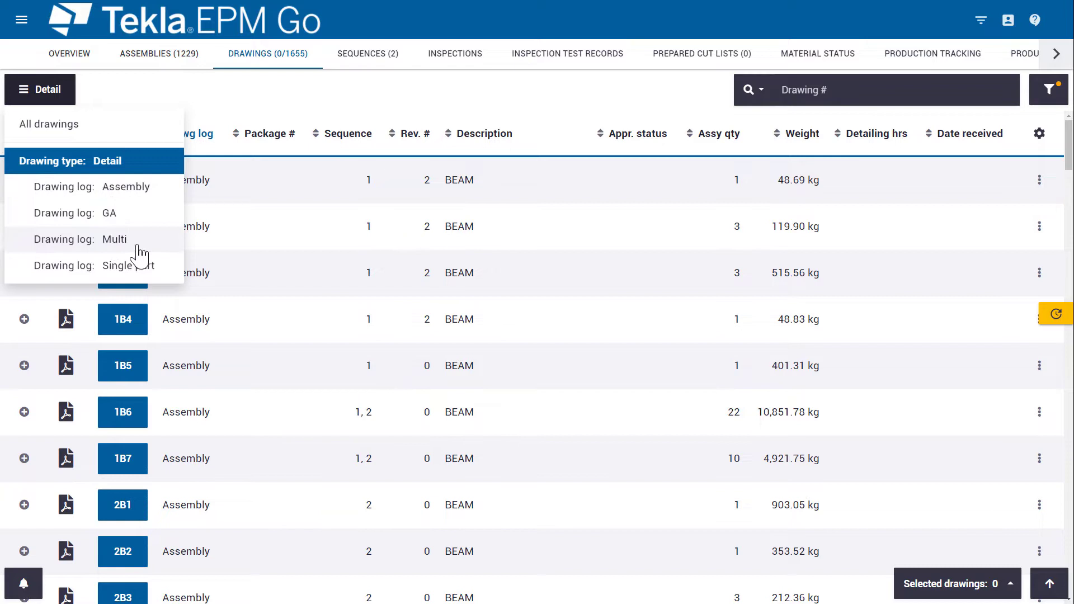
pyautogui.click(129, 267)
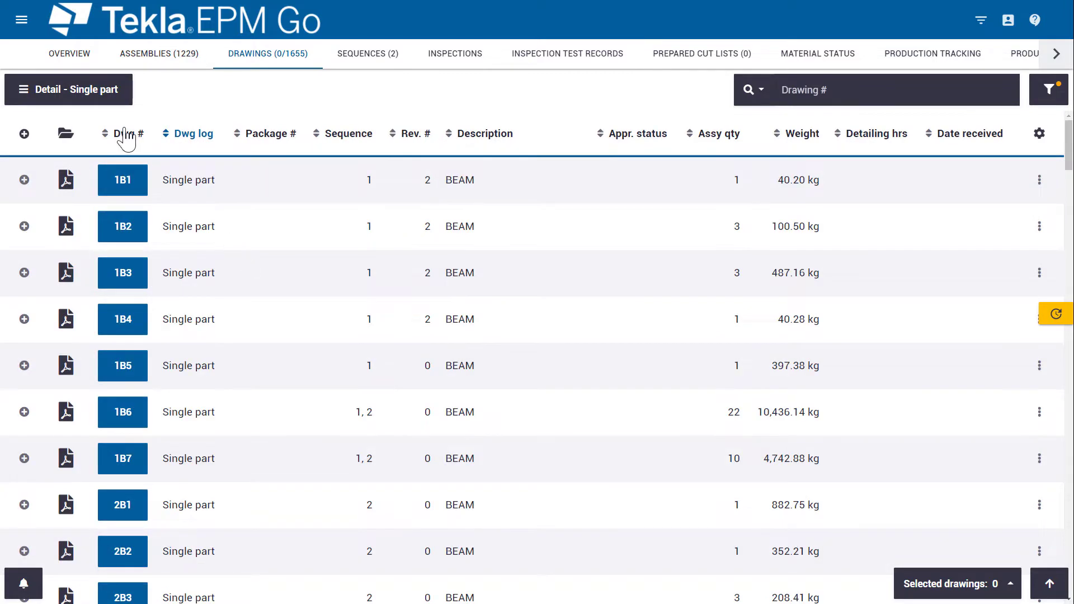
pyautogui.click(91, 96)
pyautogui.click(86, 186)
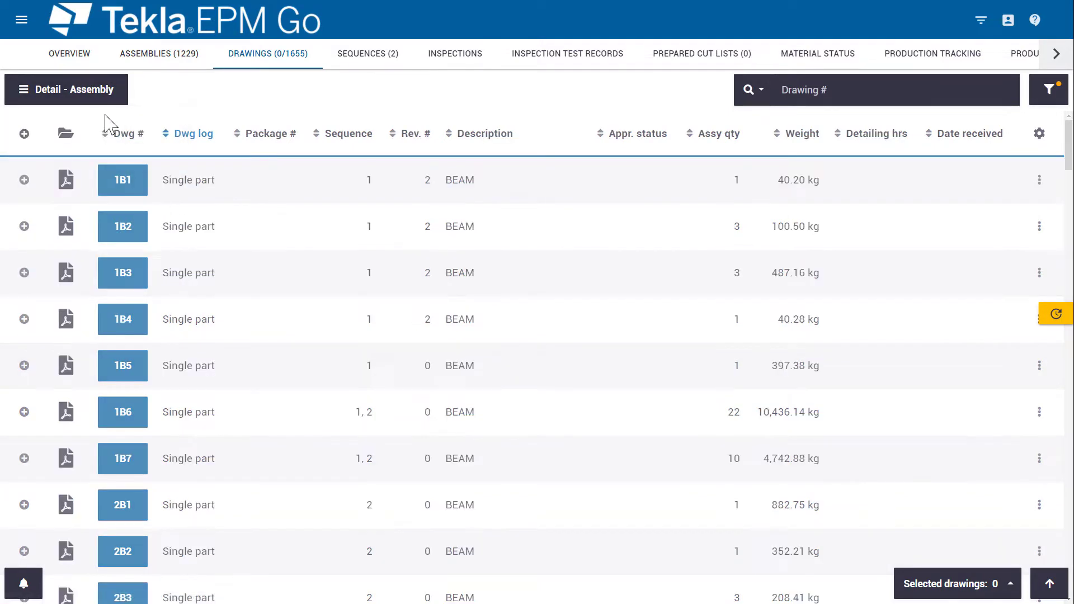
# Step: Preview the GA drawing log, then switch the list back to All drawings
pyautogui.click(89, 101)
pyautogui.click(109, 214)
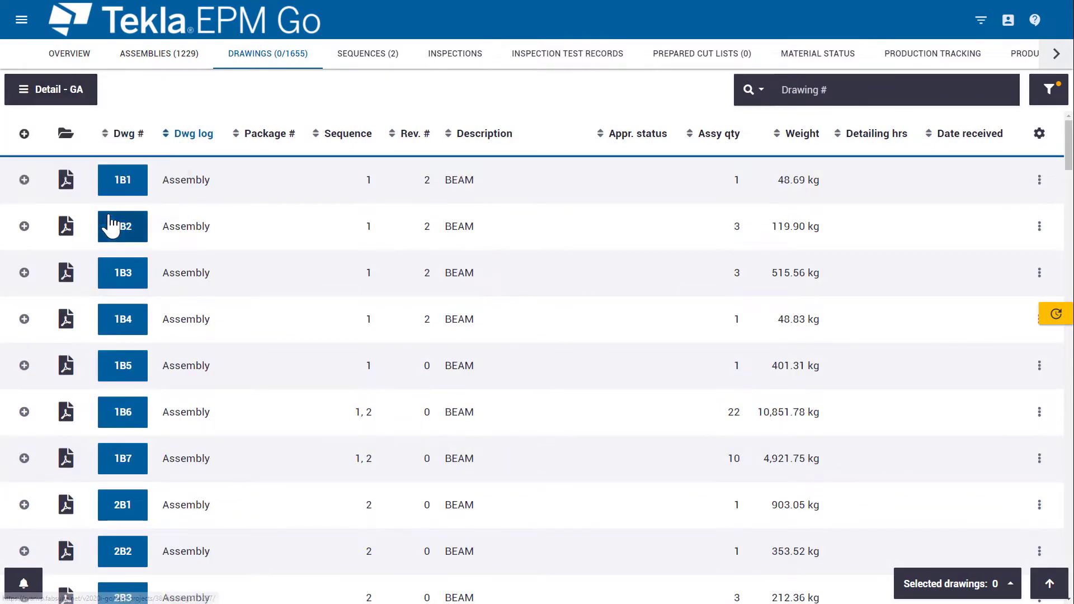
pyautogui.click(62, 97)
pyautogui.click(63, 120)
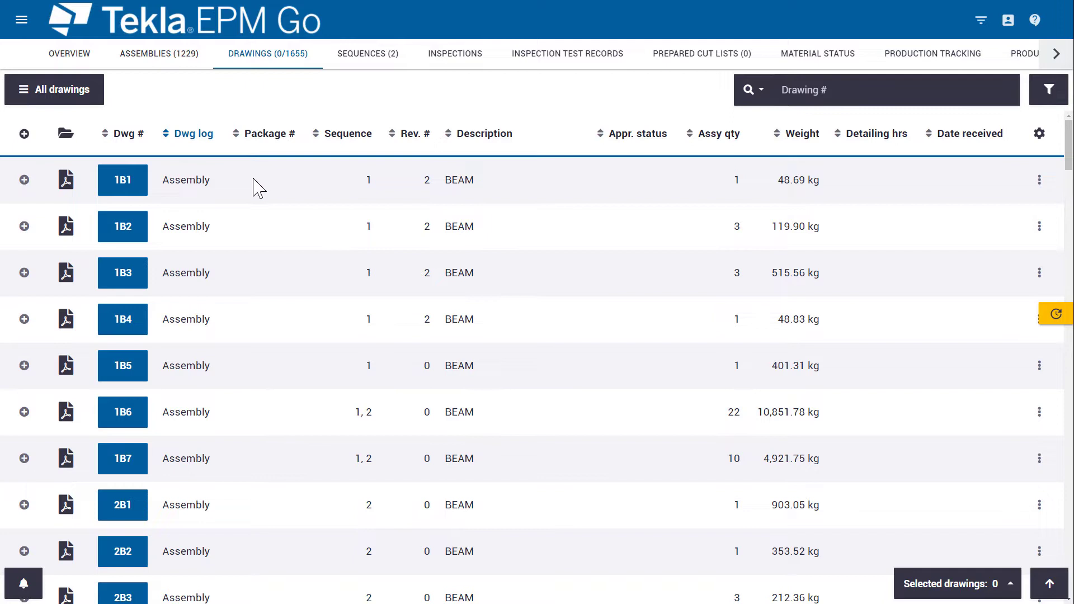
pyautogui.click(141, 187)
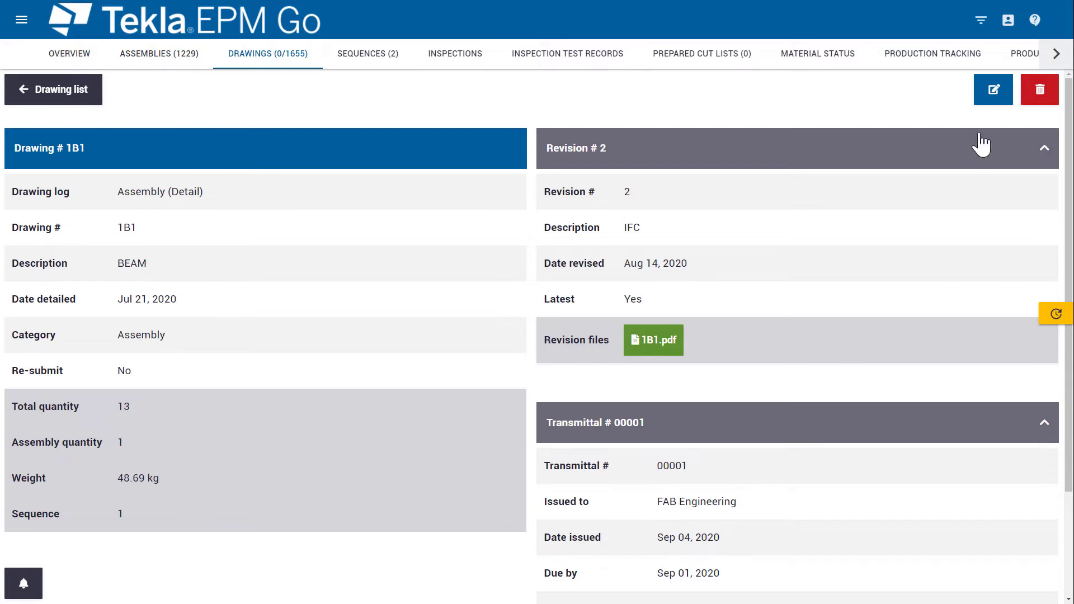
pyautogui.click(990, 96)
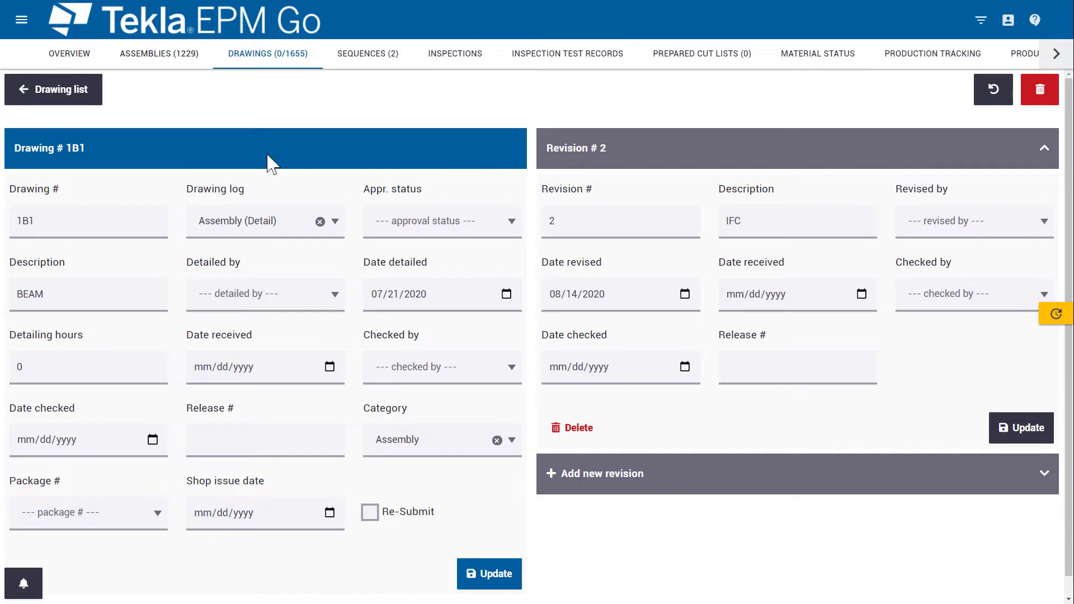
pyautogui.click(72, 99)
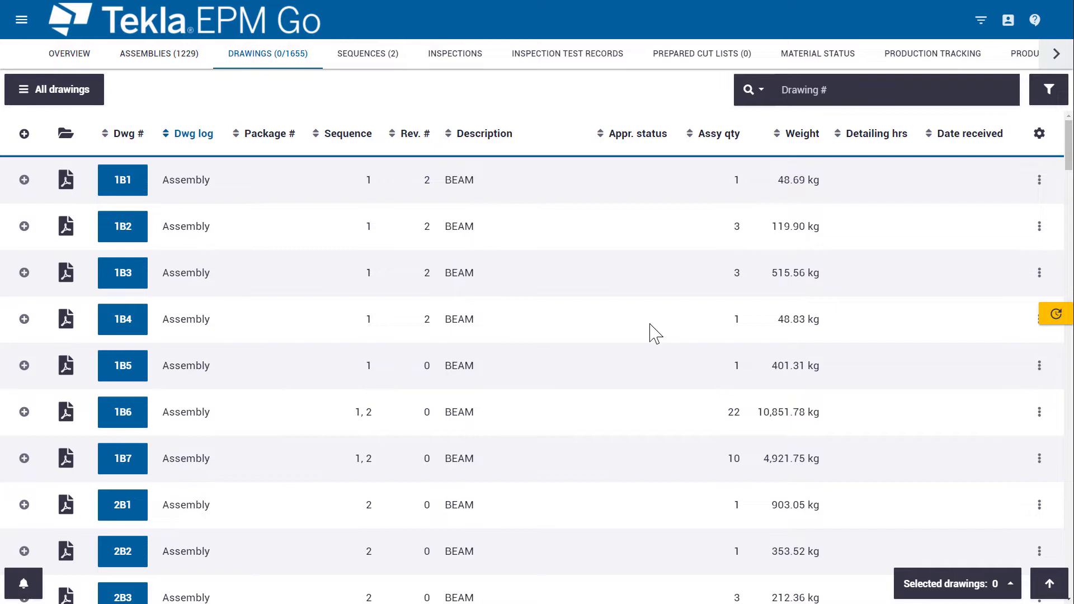
pyautogui.click(1011, 585)
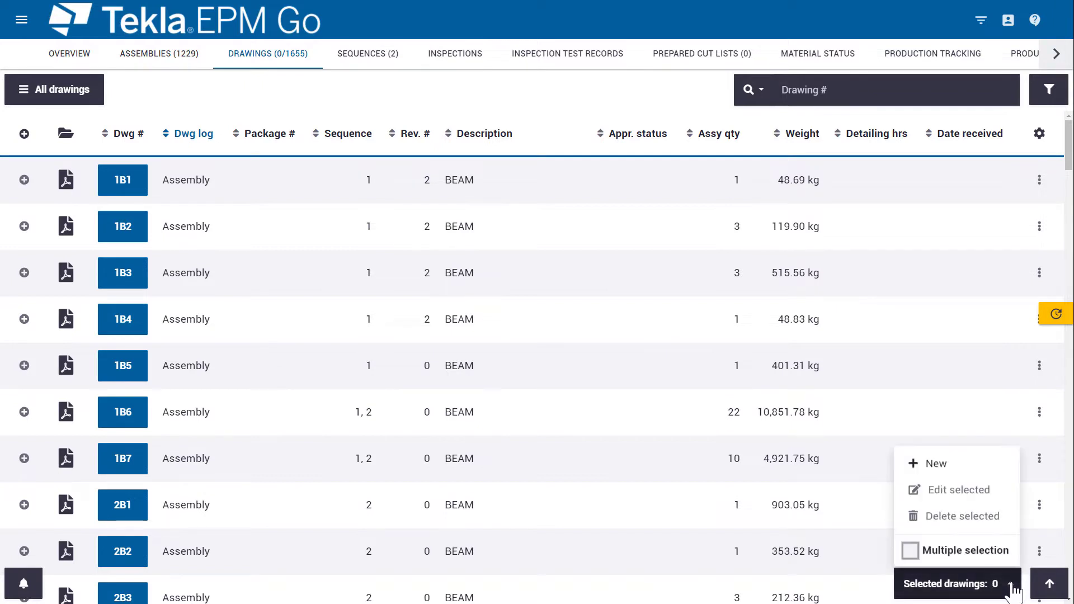
pyautogui.click(910, 551)
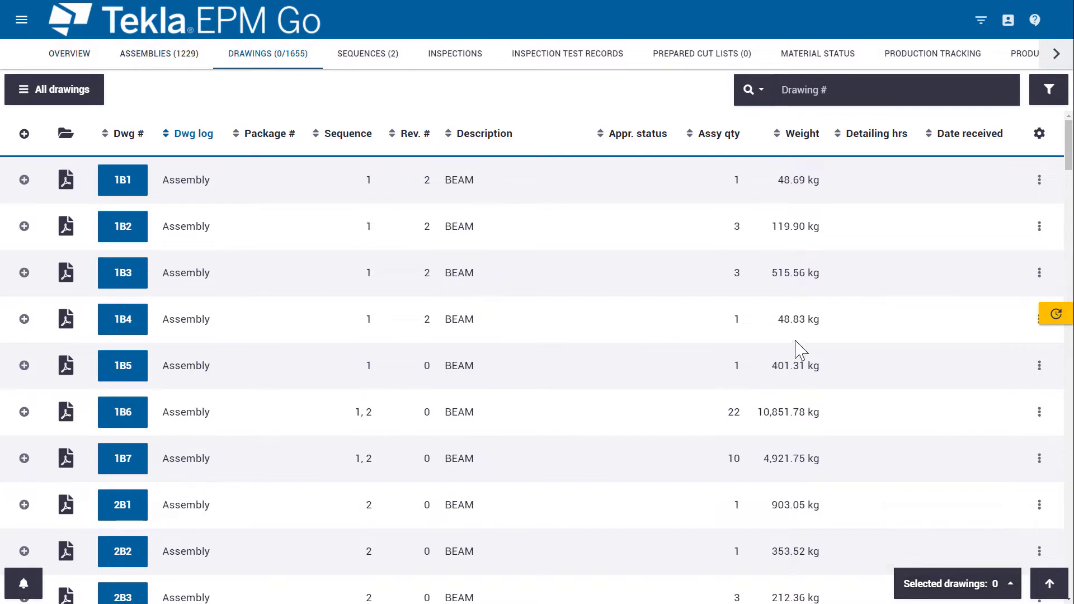
pyautogui.click(714, 198)
pyautogui.click(706, 241)
pyautogui.click(707, 277)
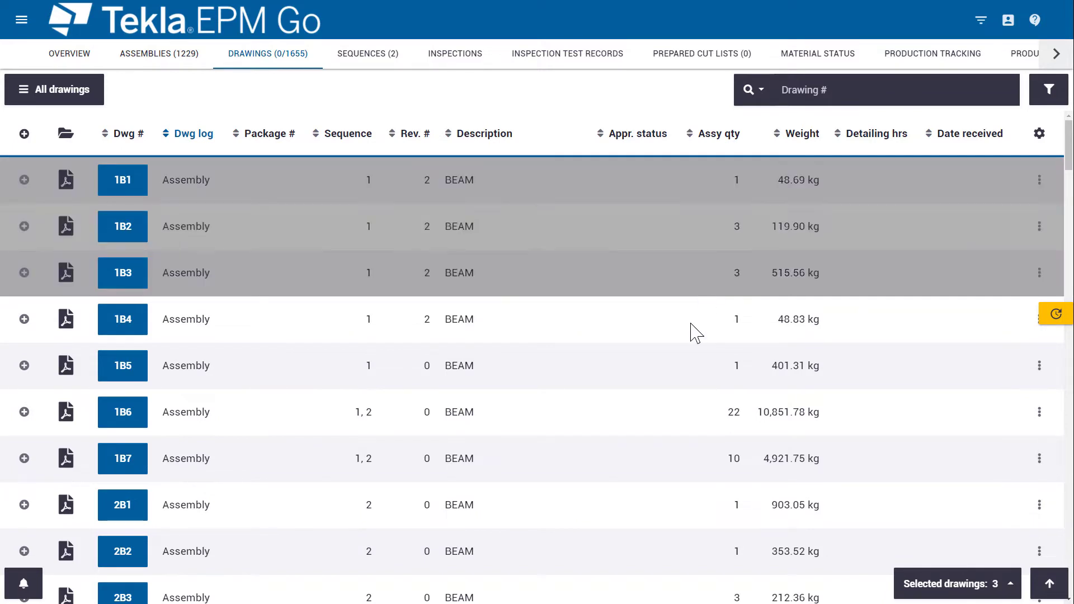
pyautogui.click(696, 331)
pyautogui.click(1010, 584)
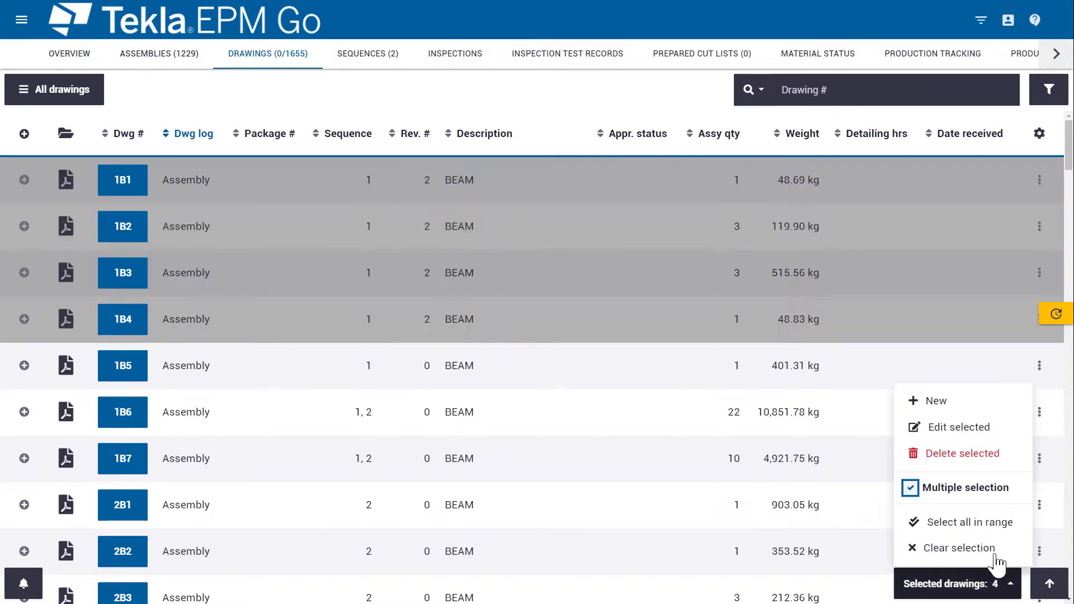
pyautogui.click(953, 431)
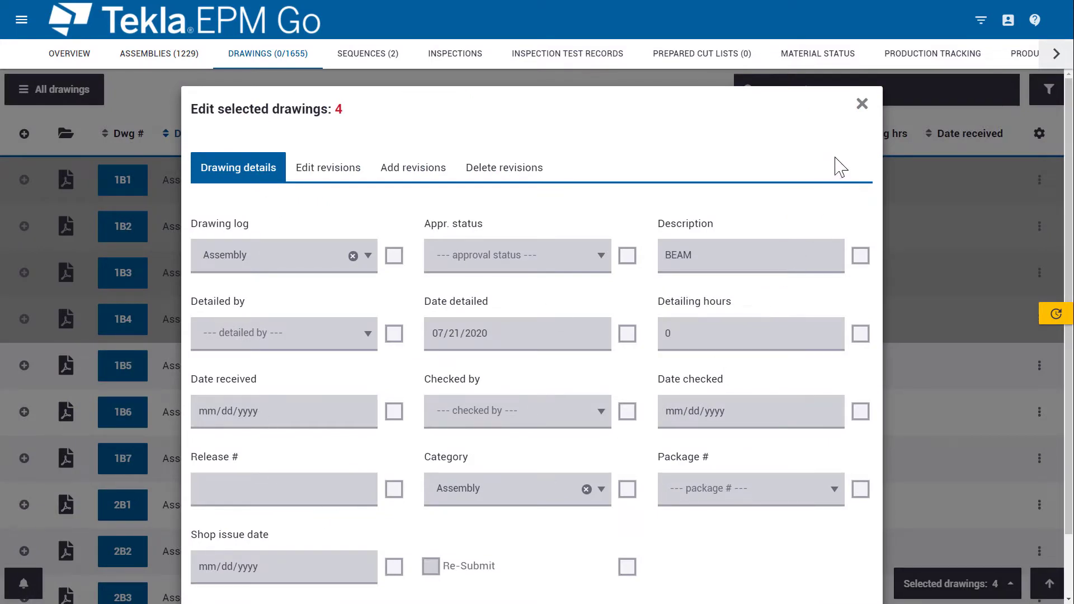
pyautogui.click(862, 105)
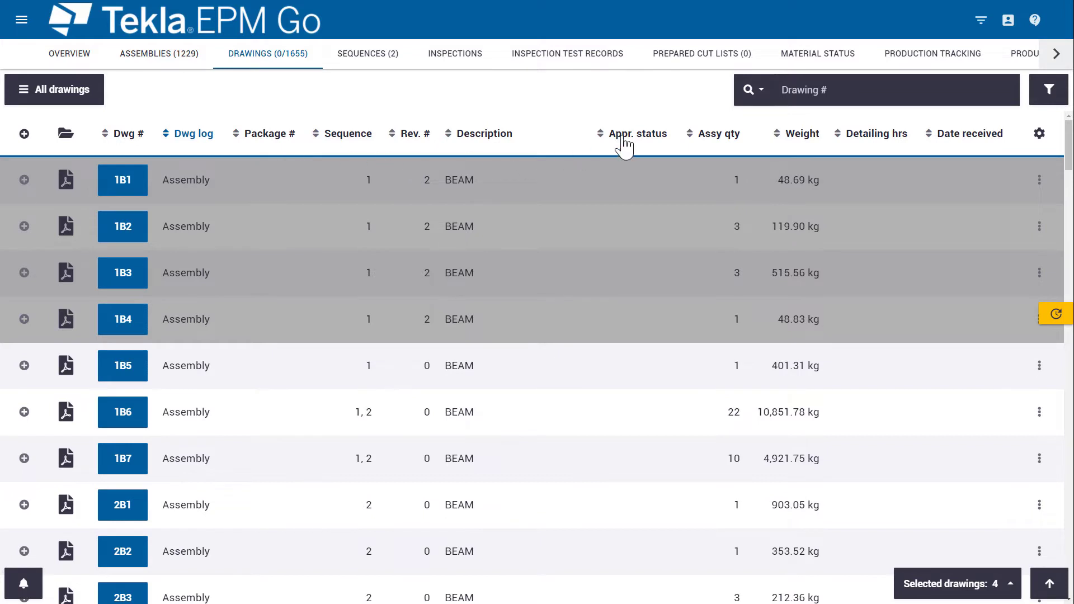
pyautogui.click(701, 407)
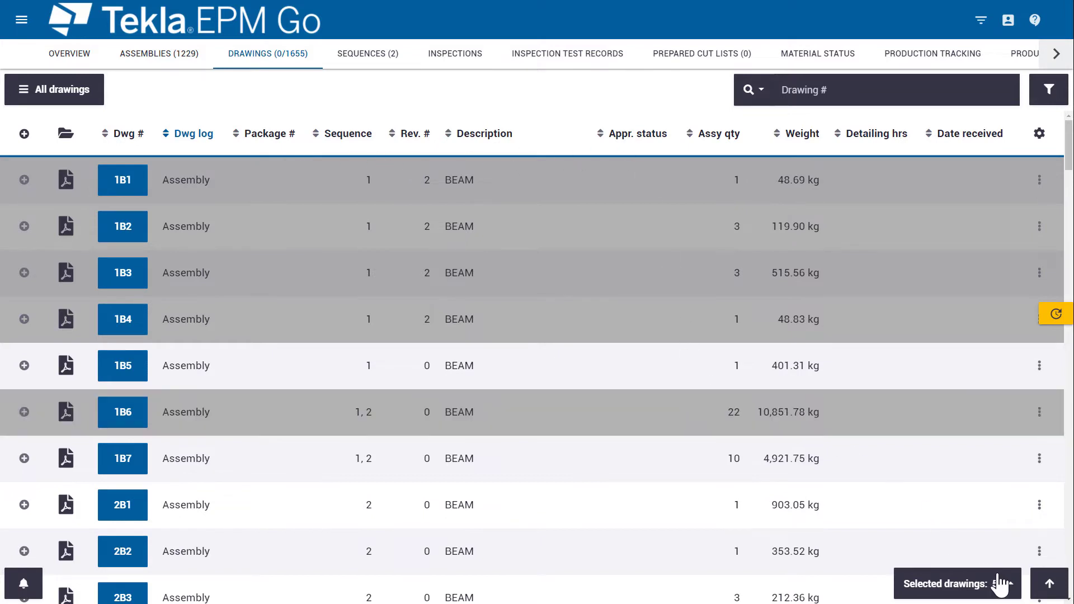
pyautogui.click(999, 583)
pyautogui.click(966, 488)
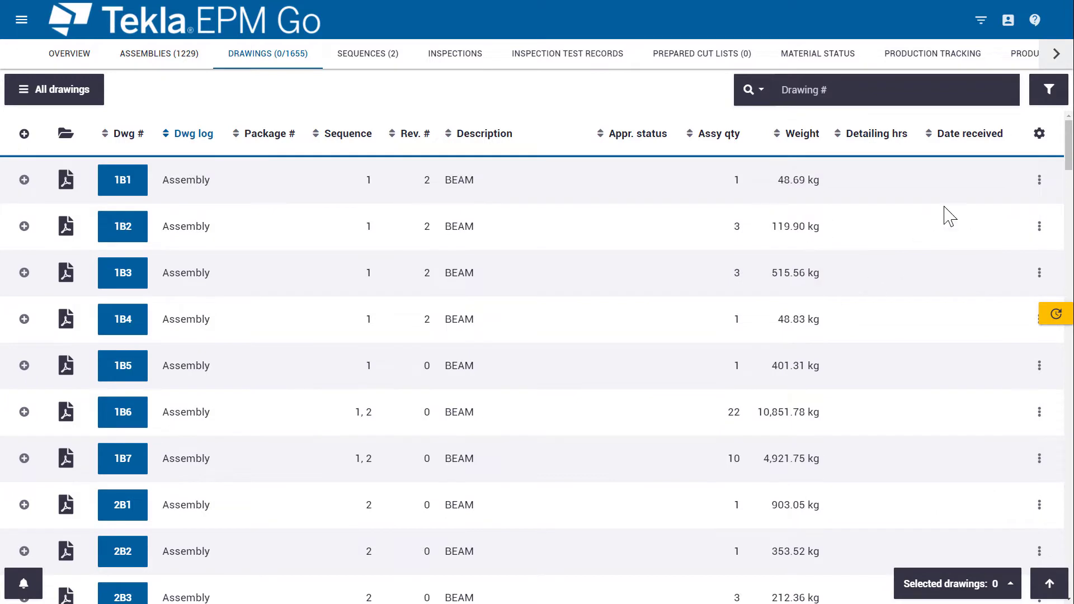
# Step: Add the Shop issue date and Category columns, move the Category field to a new position, and apply
pyautogui.click(1040, 135)
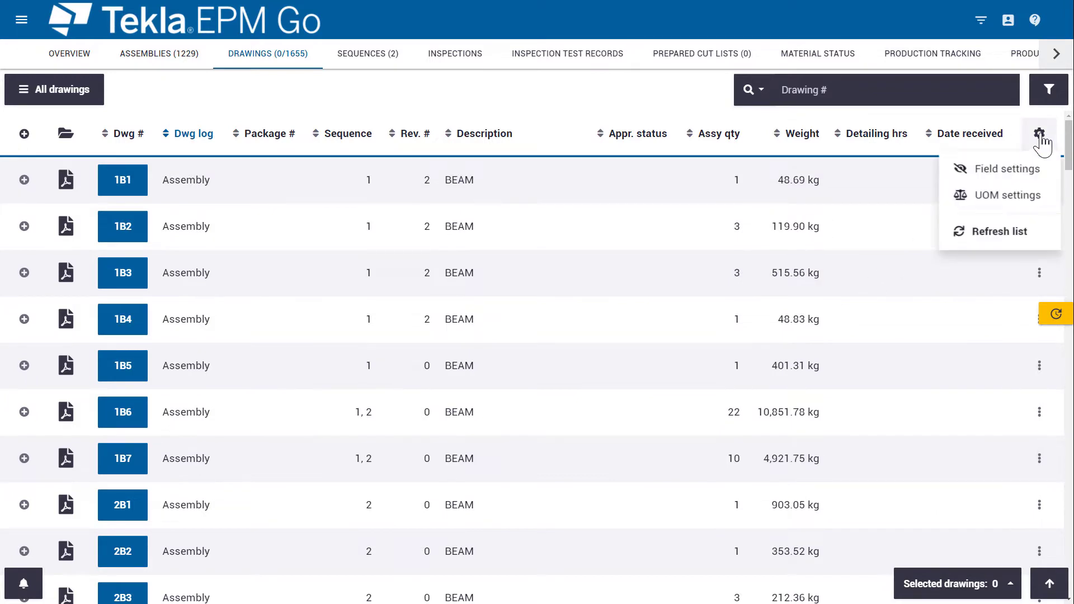
pyautogui.click(976, 167)
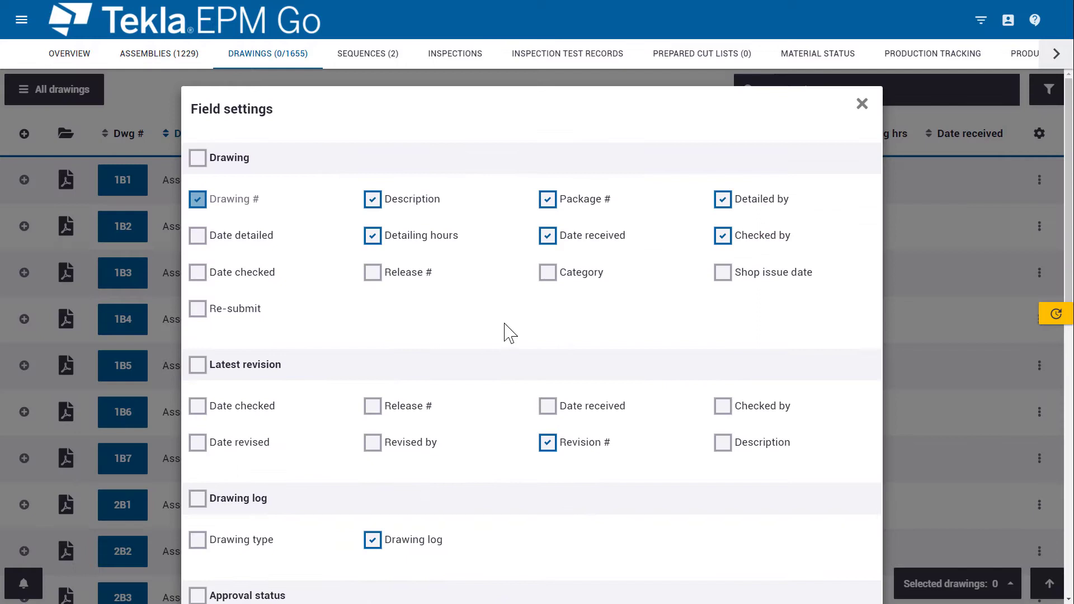
pyautogui.click(722, 275)
pyautogui.click(547, 274)
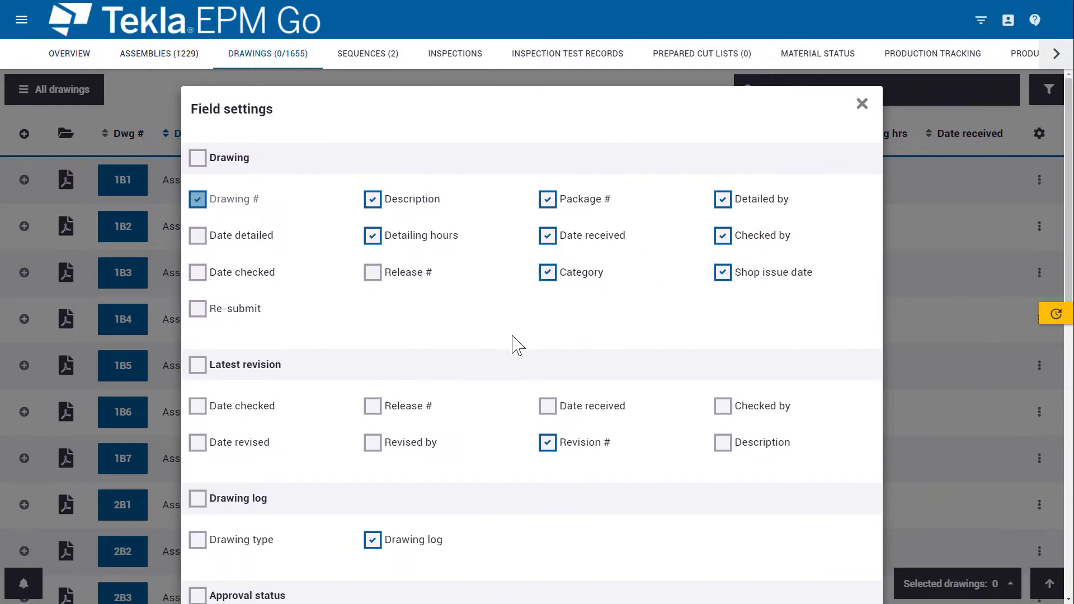
pyautogui.scroll(-5, 559, 335)
pyautogui.scroll(-5, 562, 338)
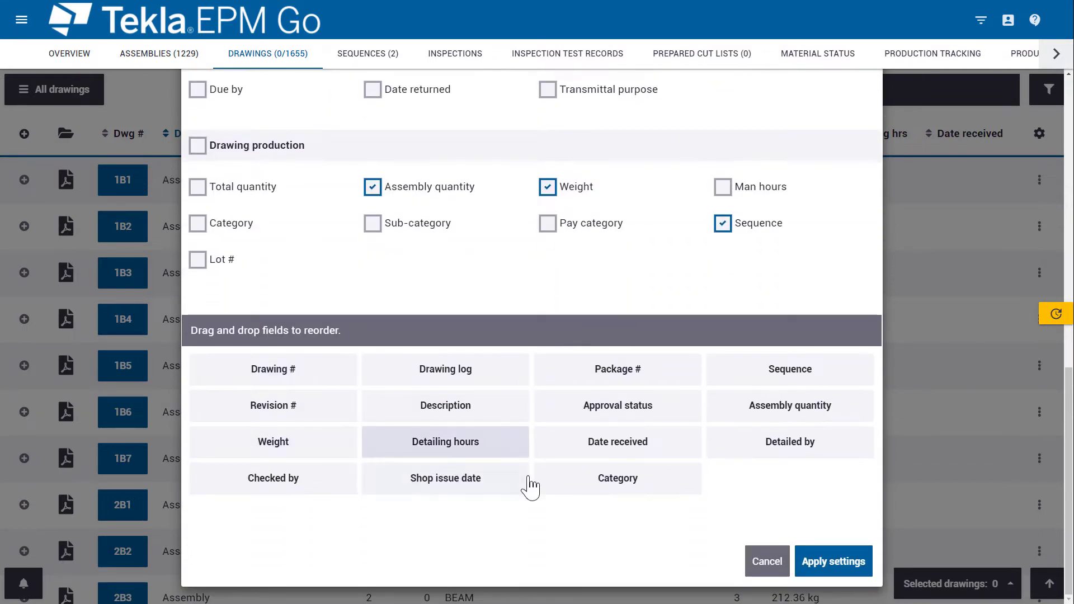
pyautogui.moveTo(623, 491); pyautogui.dragTo(587, 387)
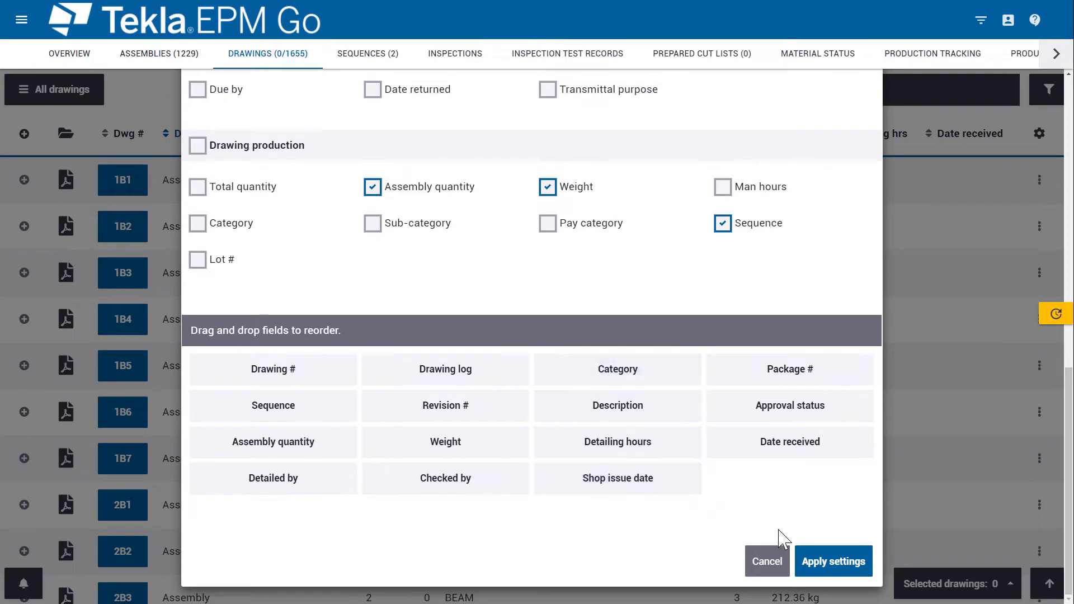
pyautogui.click(842, 566)
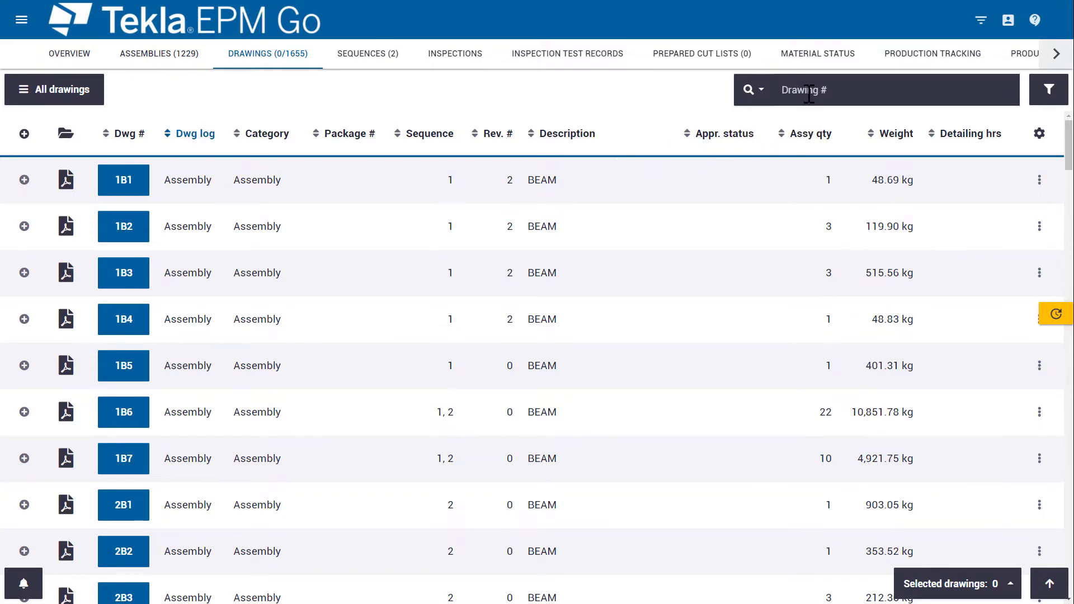
# Step: Switch the search field from drawing number to Drawing Description, test it with 'be', then clear it
pyautogui.write('b')
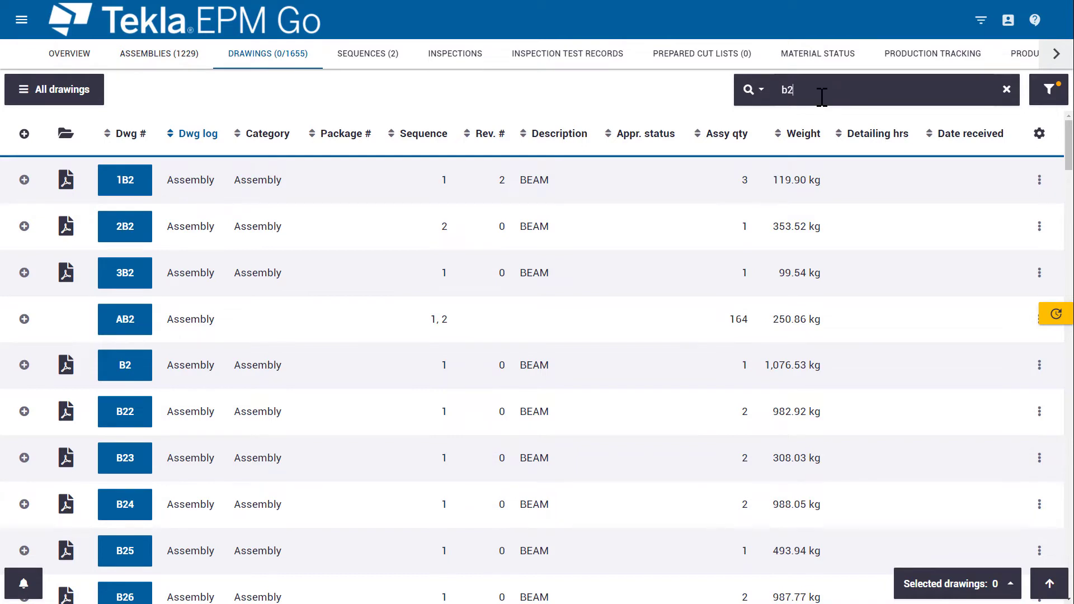
pyautogui.press('BackSpace')
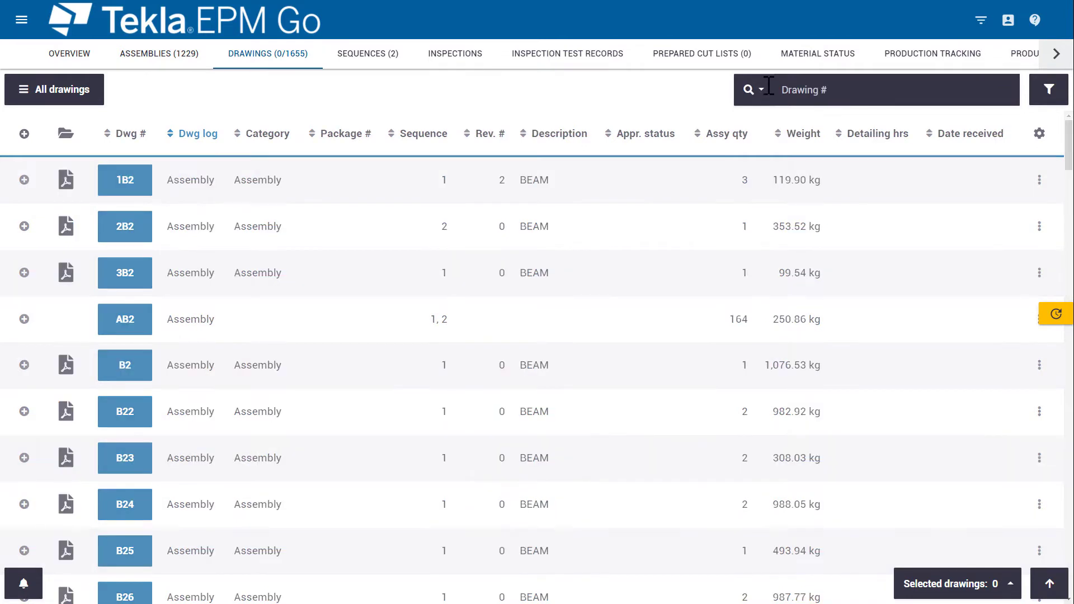
pyautogui.click(755, 98)
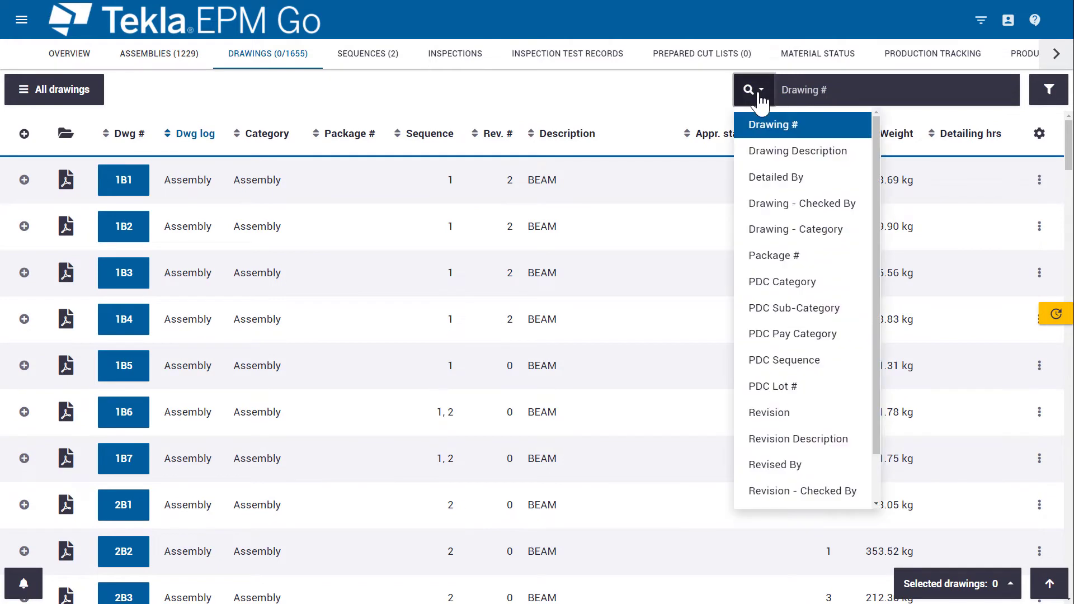
pyautogui.click(799, 159)
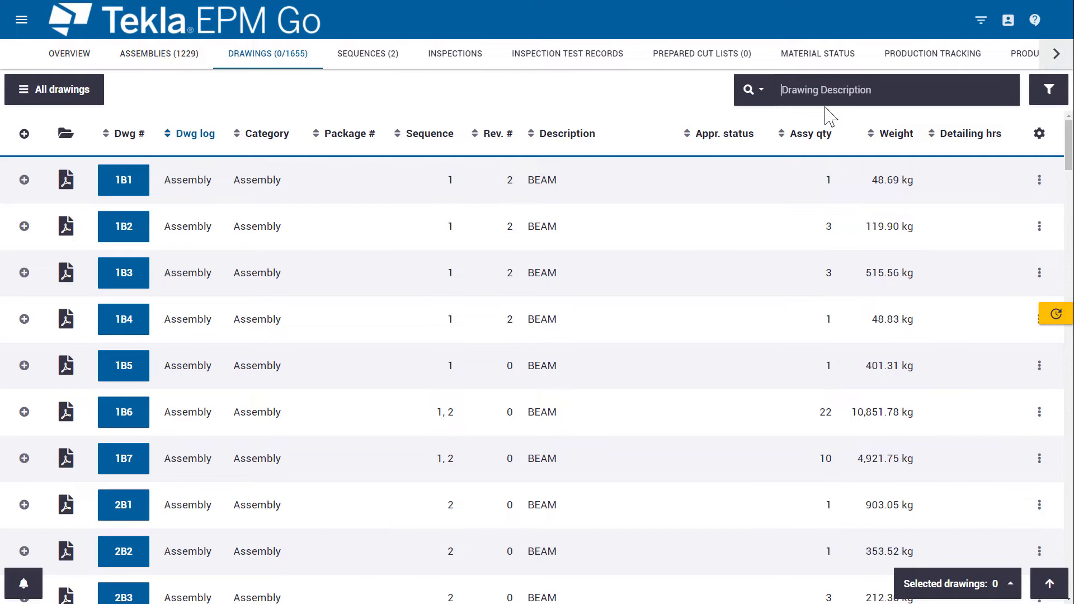
pyautogui.write('beam')
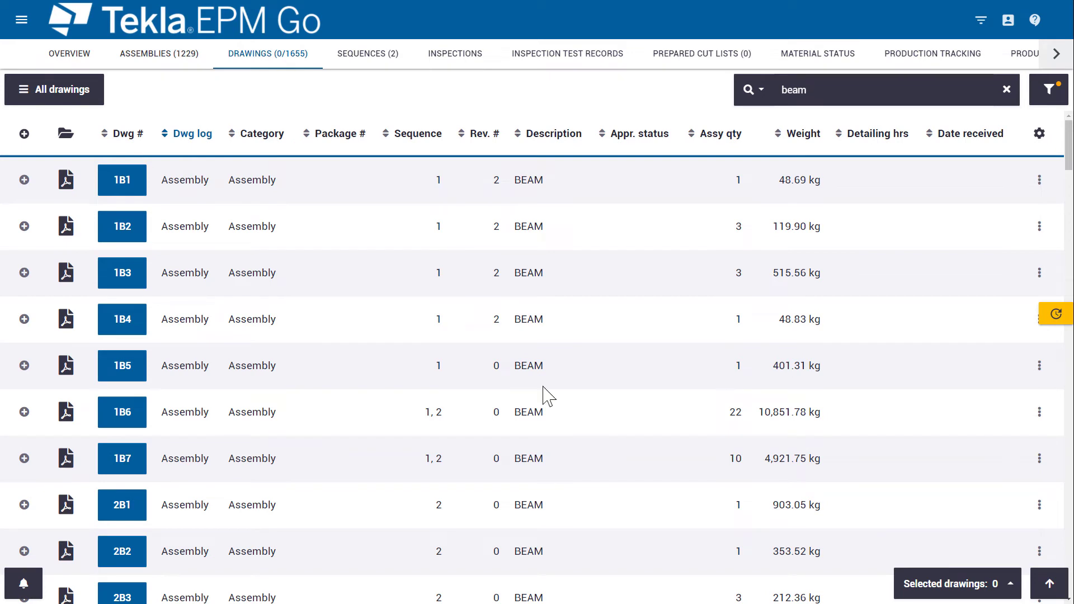
pyautogui.click(1010, 94)
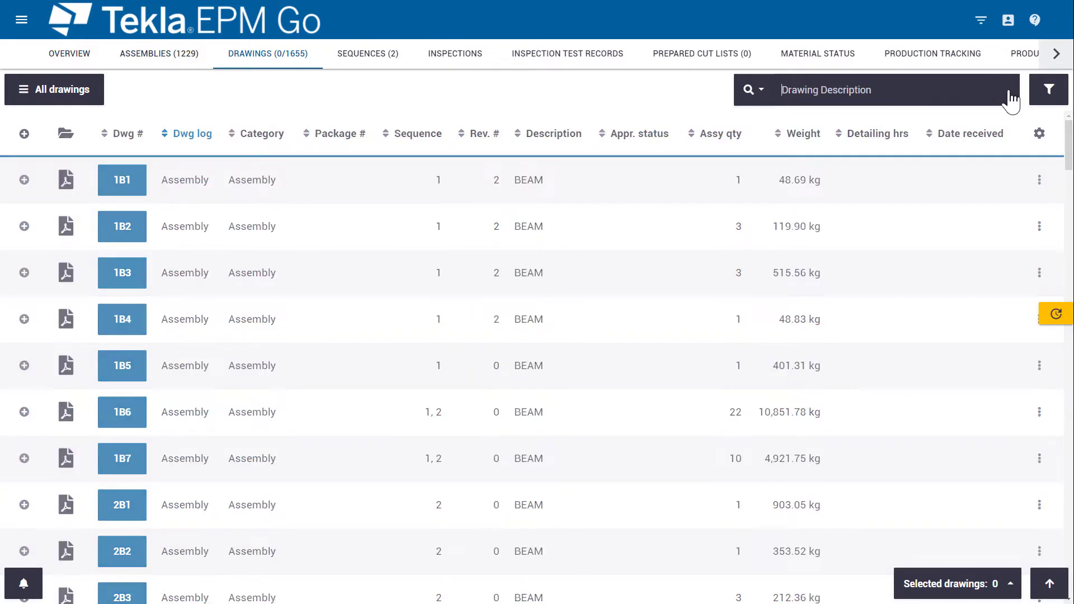
# Step: Filter the list on Drawing Description values BRACE, HANDRAIL and BEAM and apply
pyautogui.click(1049, 91)
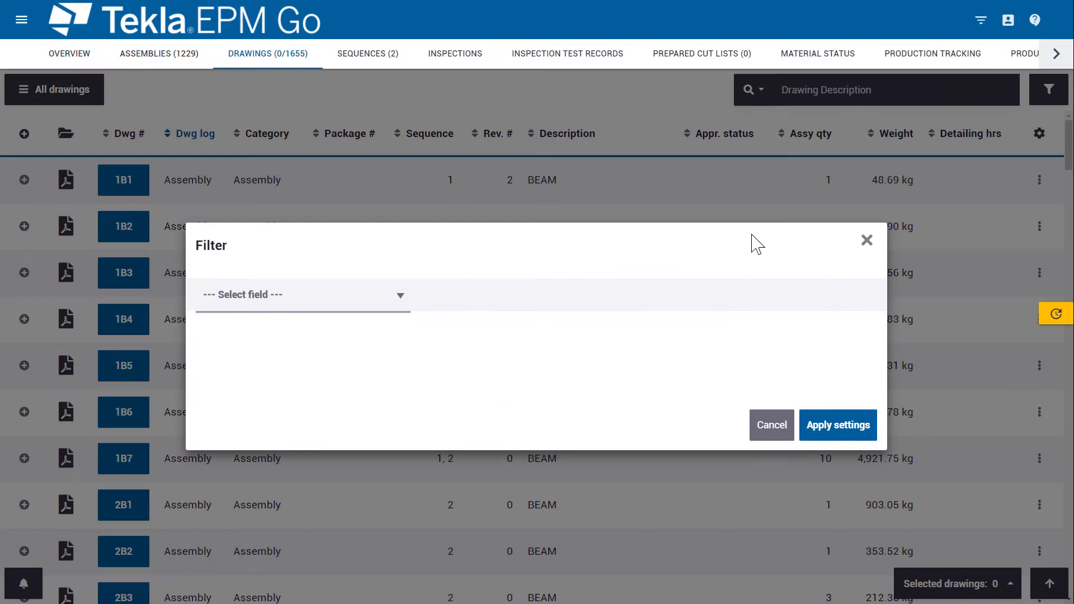
pyautogui.click(402, 303)
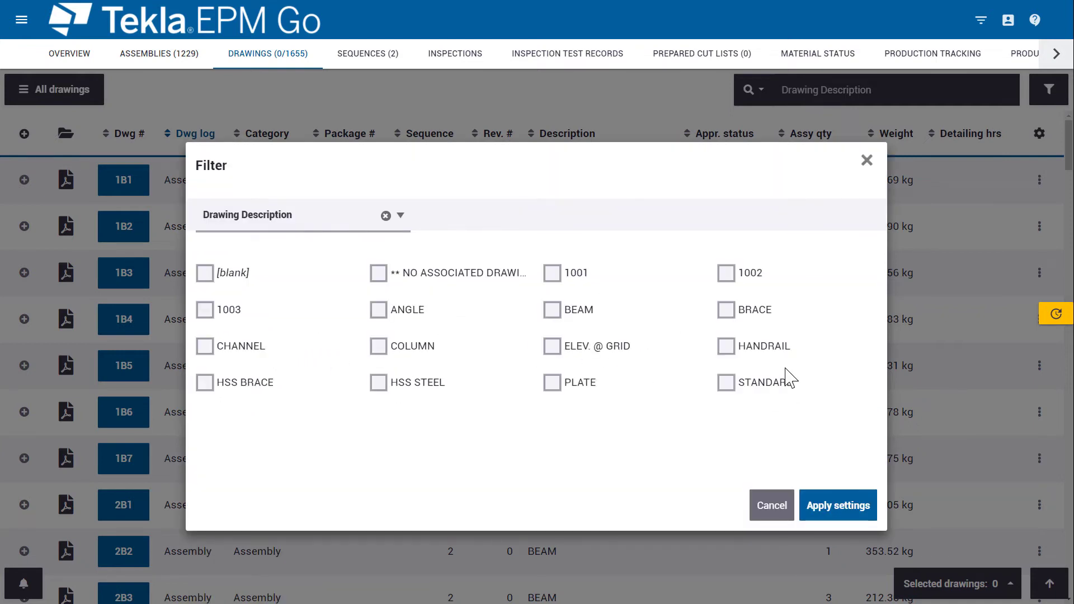
pyautogui.click(726, 311)
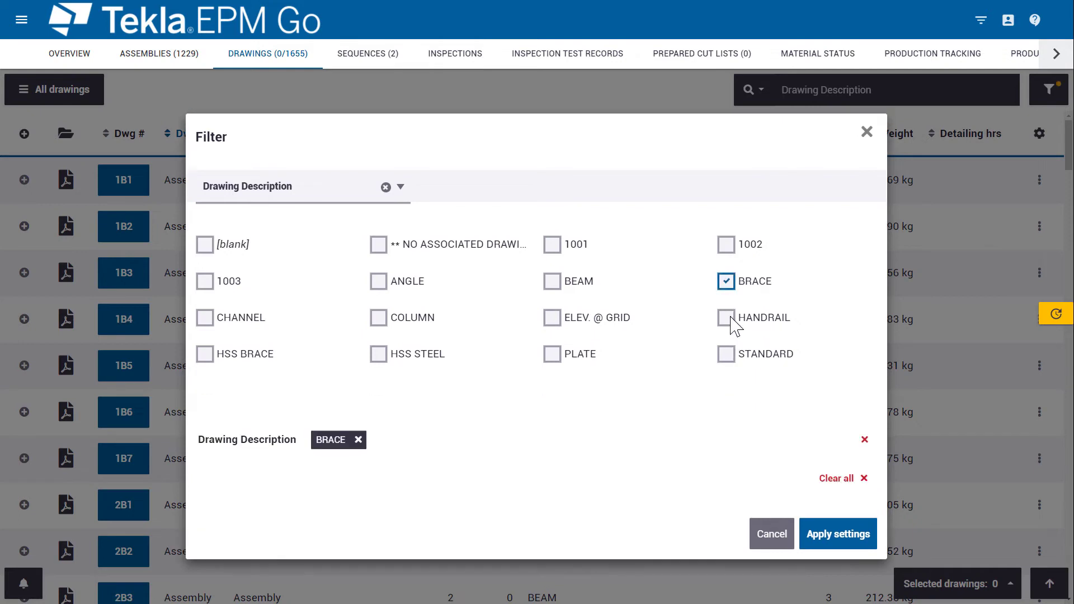
pyautogui.click(732, 322)
pyautogui.click(553, 283)
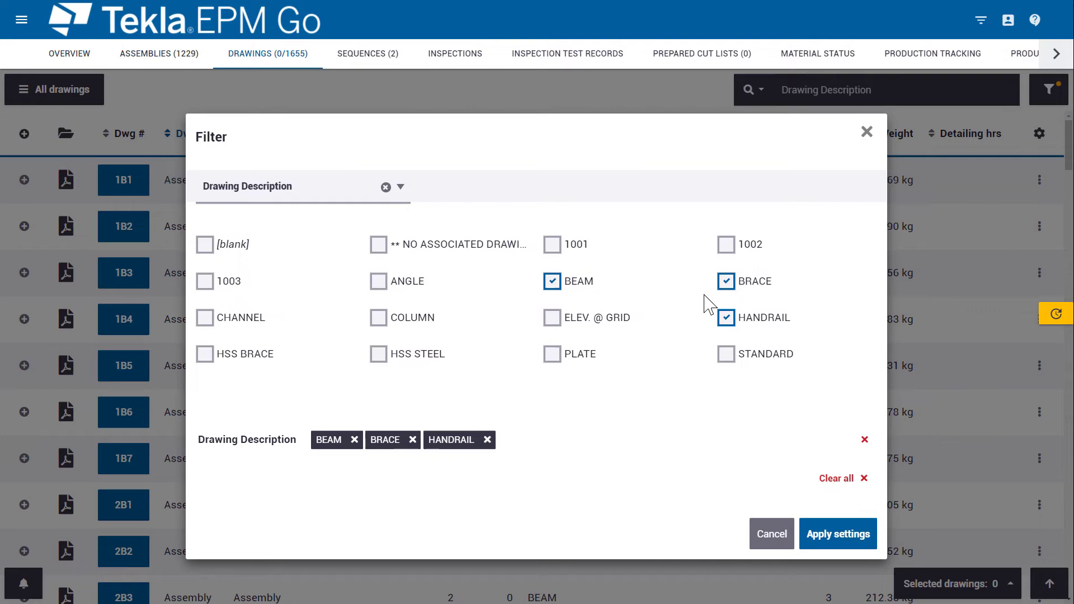
pyautogui.click(838, 543)
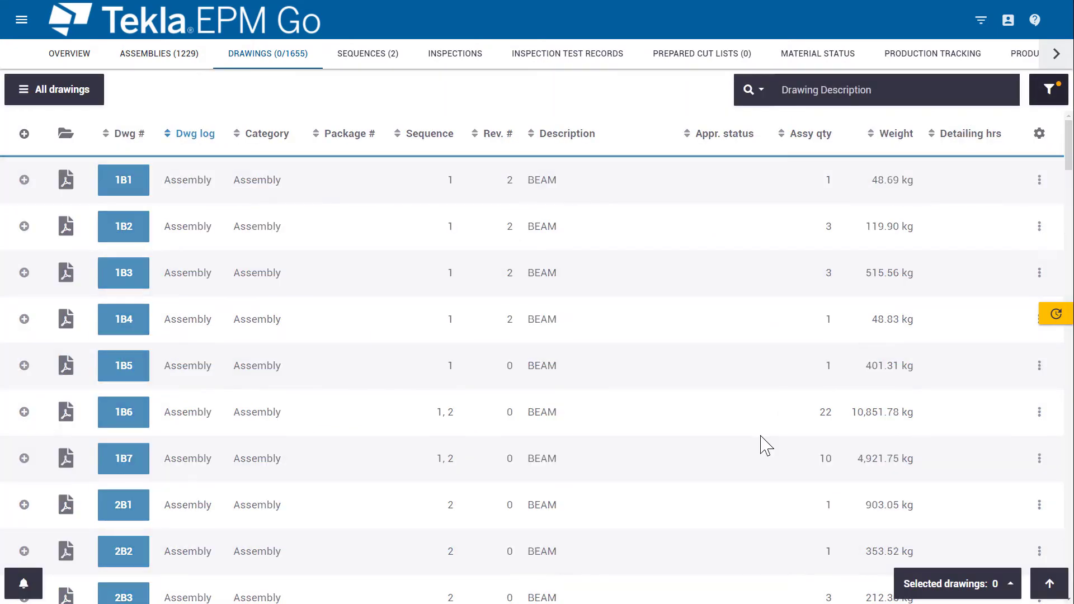
# Step: Sort the drawings by Description, then toggle to the classic view and back to the new log
pyautogui.click(554, 137)
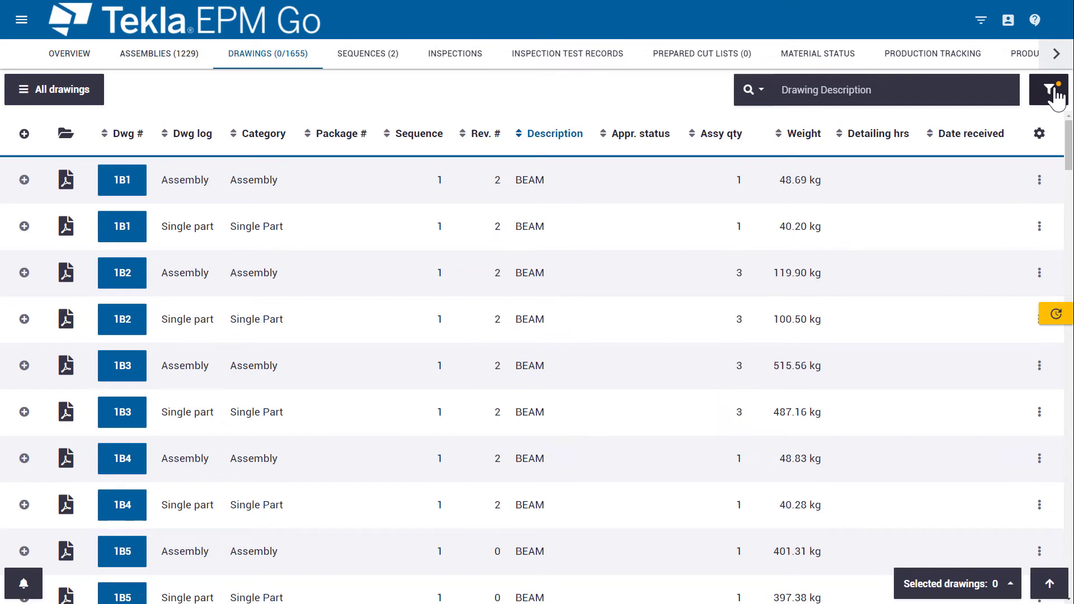
pyautogui.click(1056, 316)
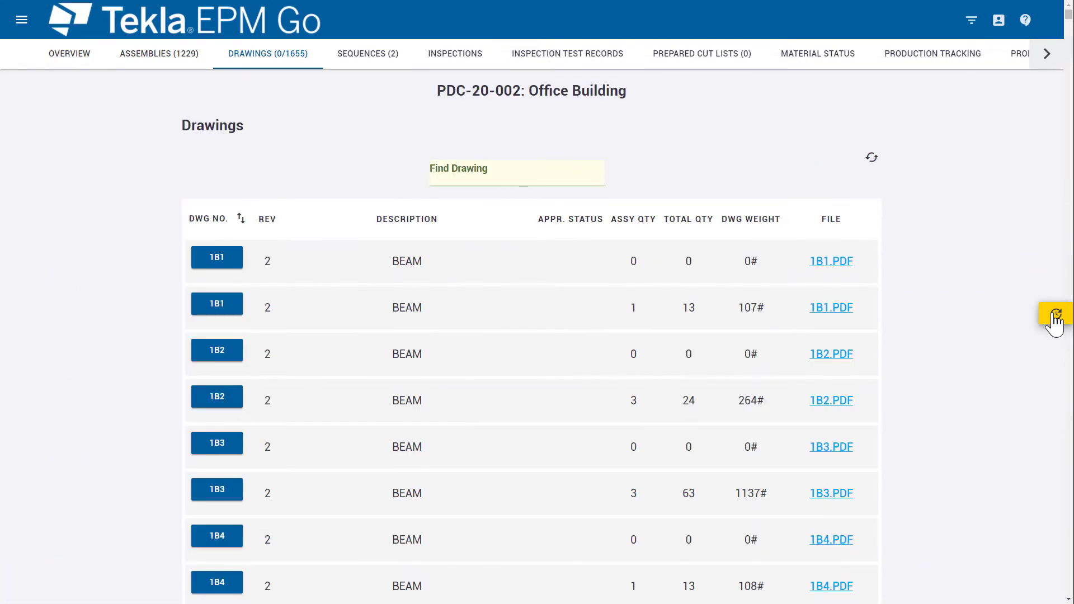
pyautogui.click(1056, 316)
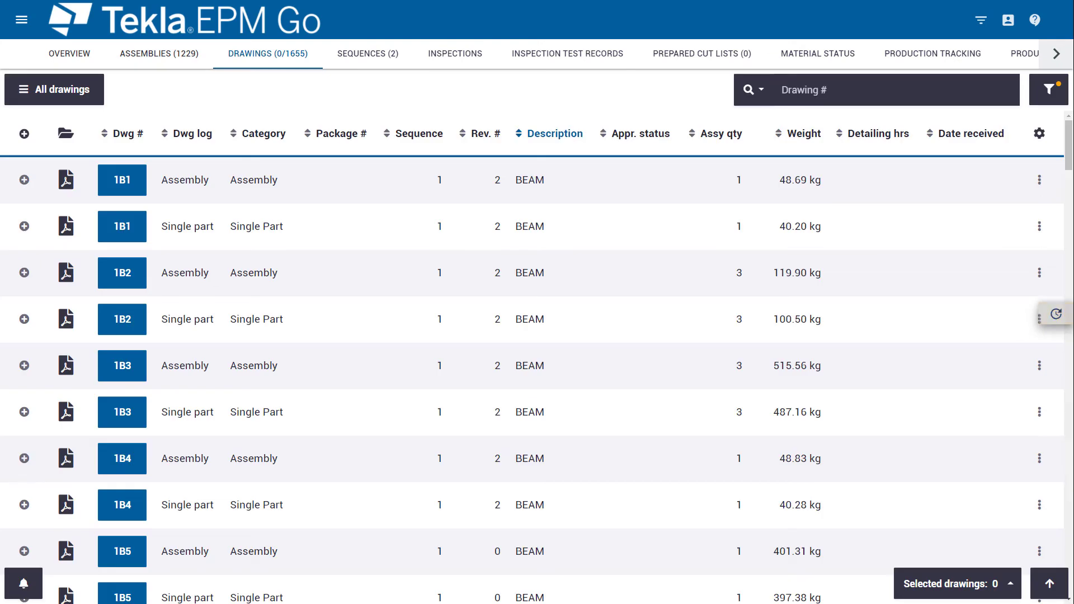
pyautogui.click(71, 191)
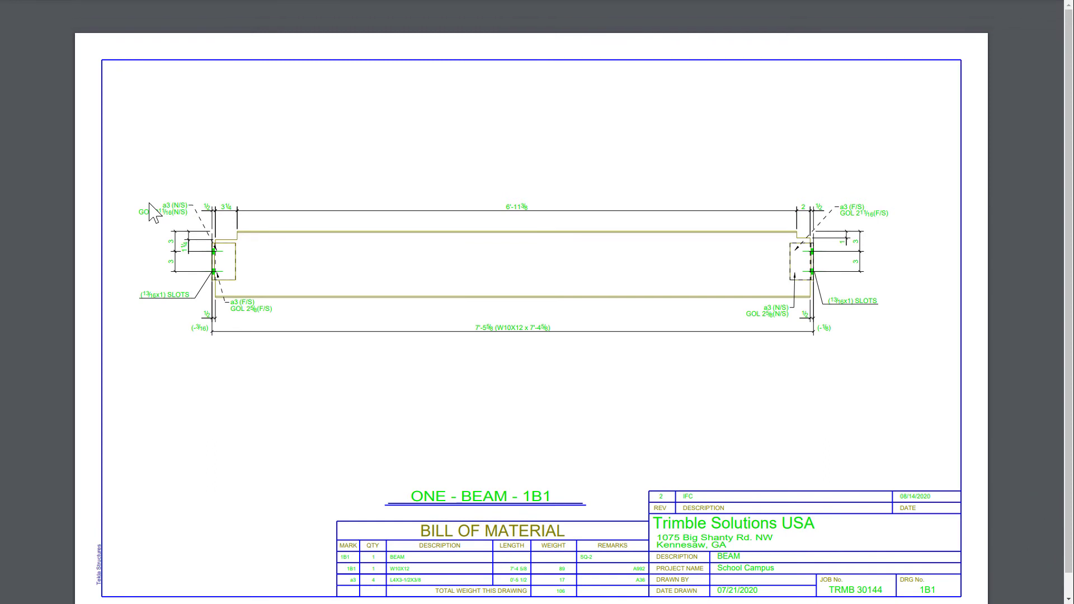
pyautogui.hotkey('ctrl', 'w')
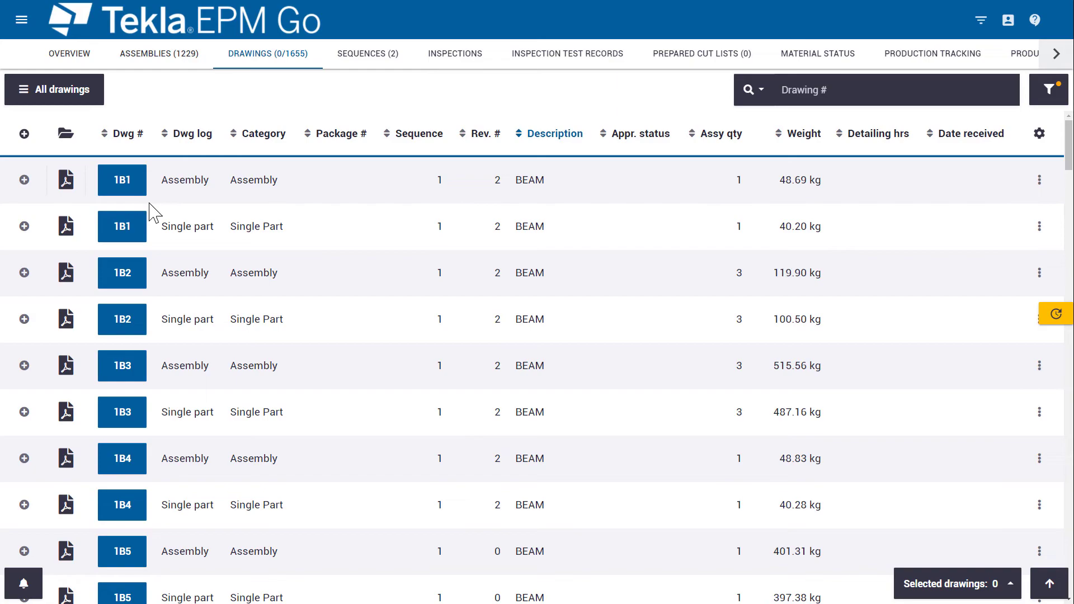
# Step: In Tekla EPM desktop, open File > Administration and show the selected user's Remote Permissions
pyautogui.hotkey('alt', 'Tab')
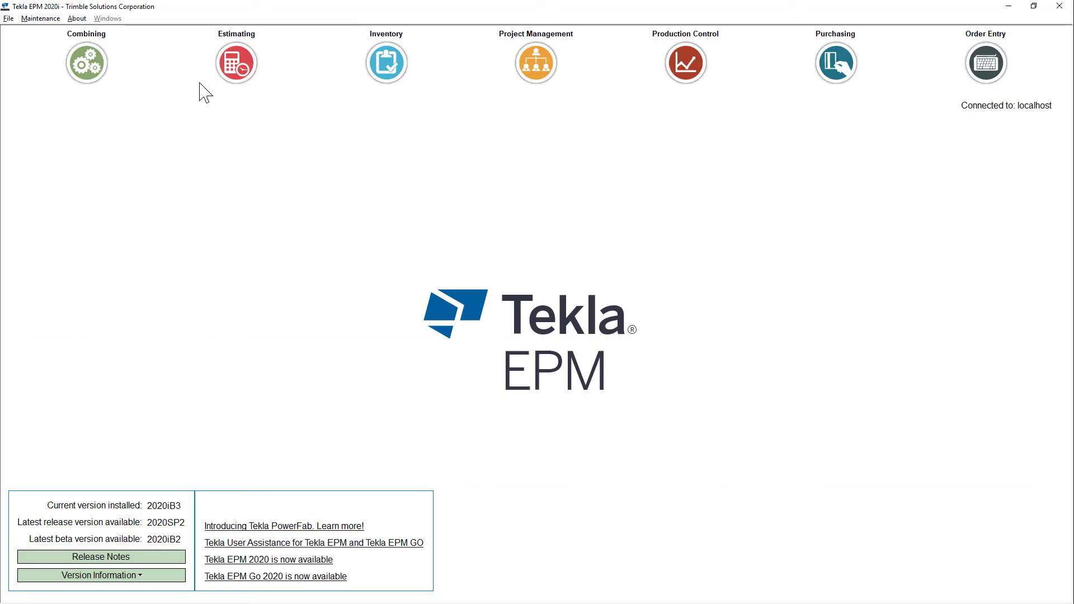
pyautogui.click(8, 19)
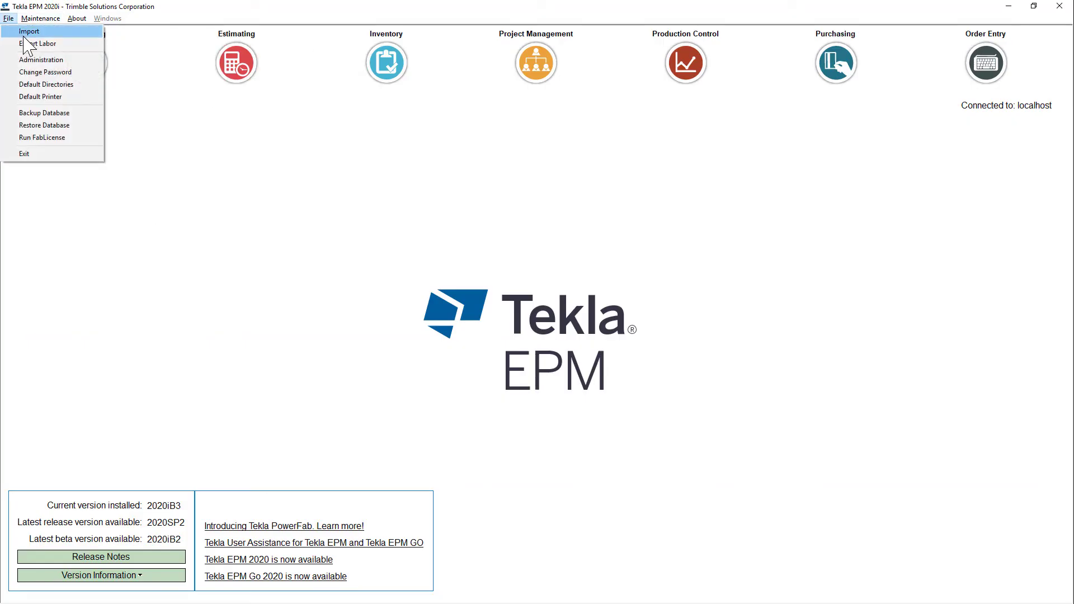
pyautogui.click(40, 60)
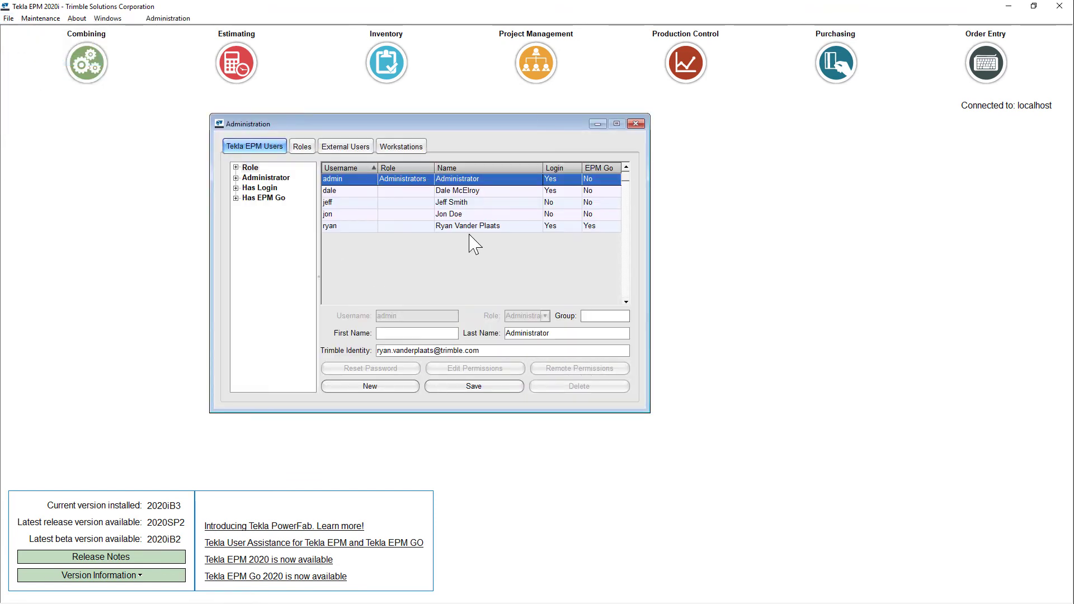
pyautogui.click(473, 226)
pyautogui.click(607, 371)
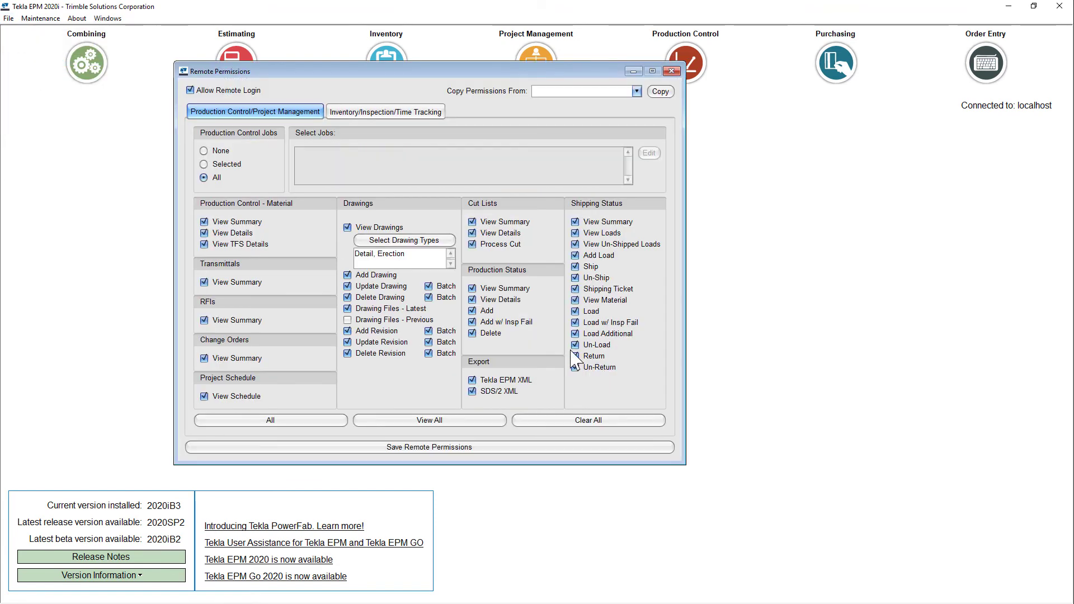